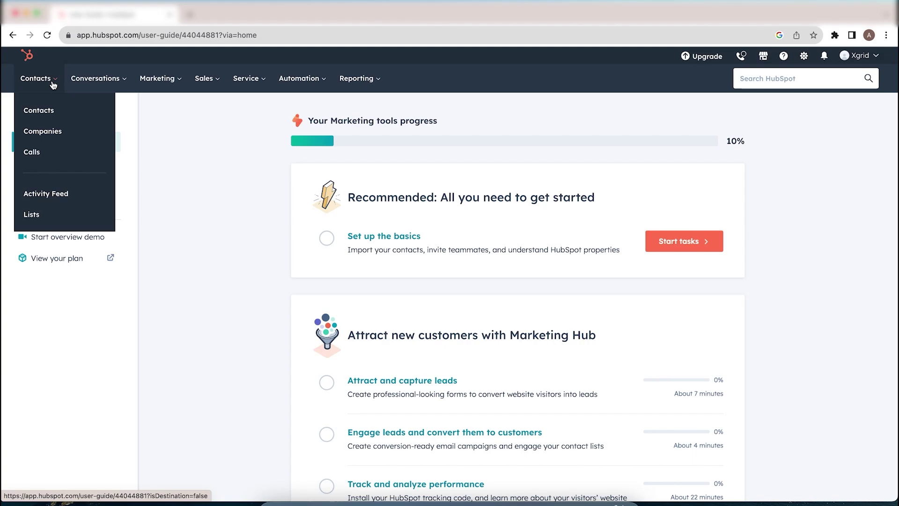
# - Switch from the getting-started guide to the Contacts list
pyautogui.click(59, 112)
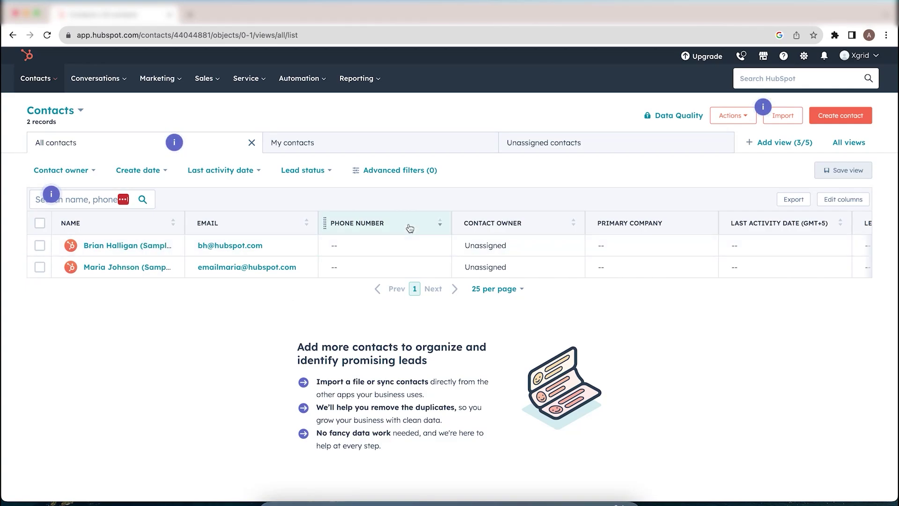
pyautogui.hscroll(5, 409, 228)
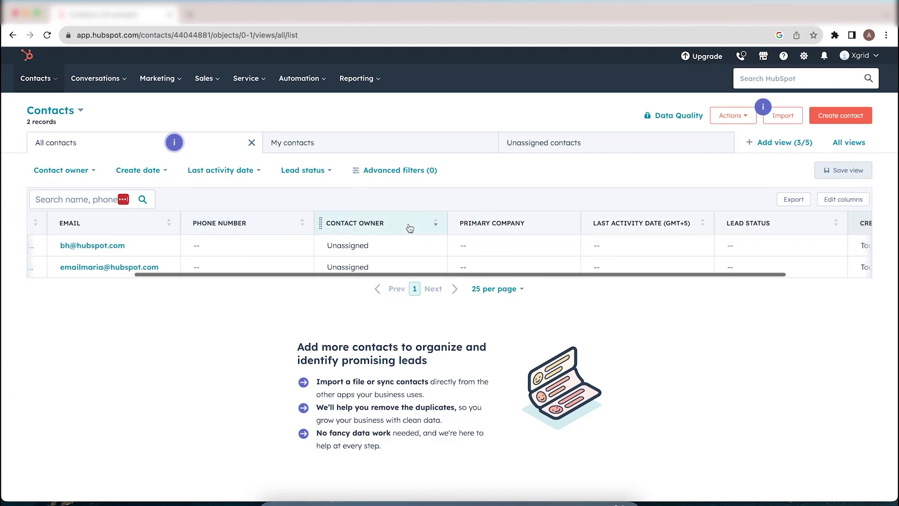
pyautogui.hscroll(4, 410, 228)
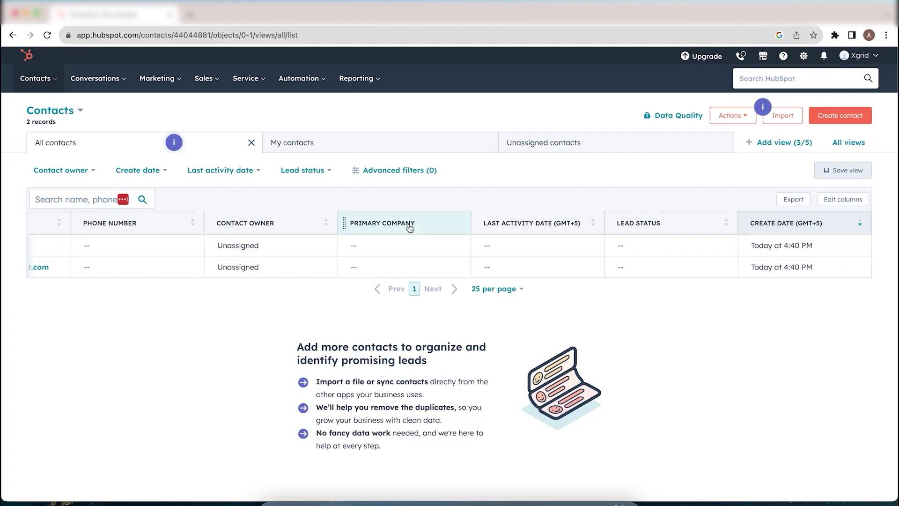
pyautogui.hscroll(-9, 409, 228)
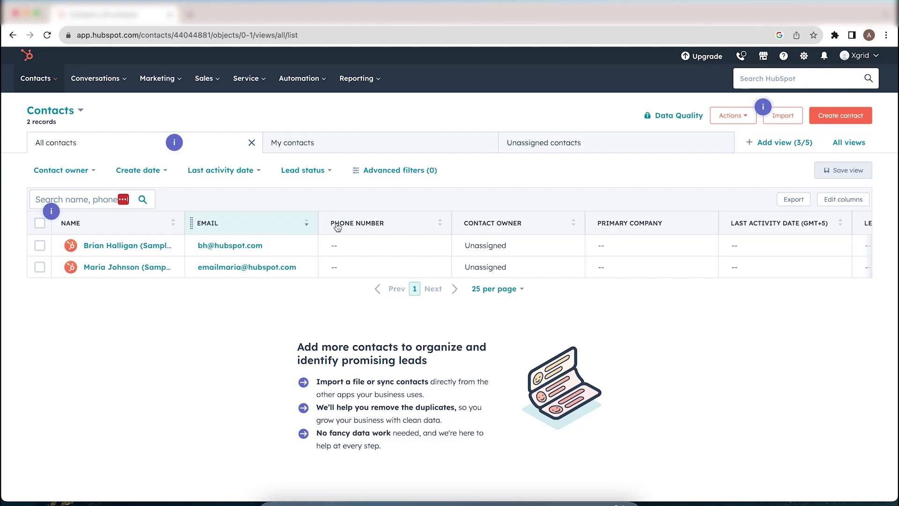
pyautogui.hscroll(4, 379, 232)
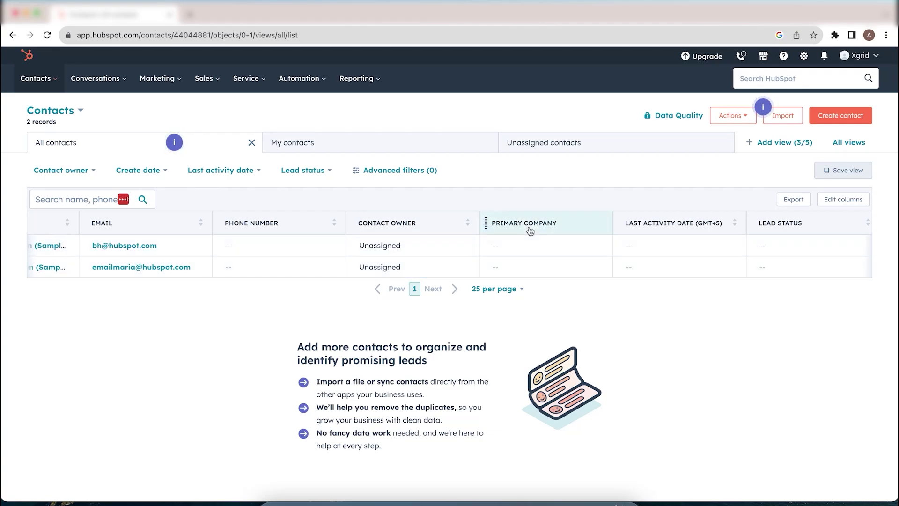
pyautogui.hscroll(-3, 469, 264)
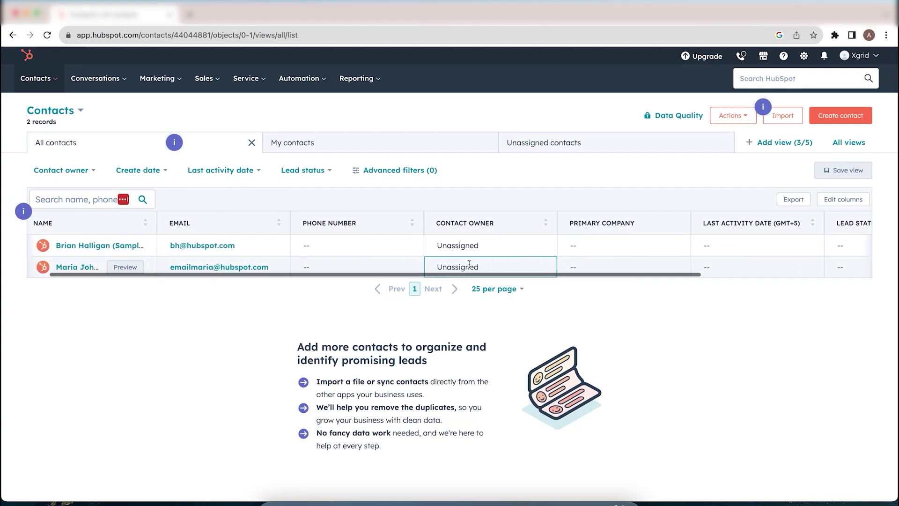
pyautogui.hscroll(4, 469, 264)
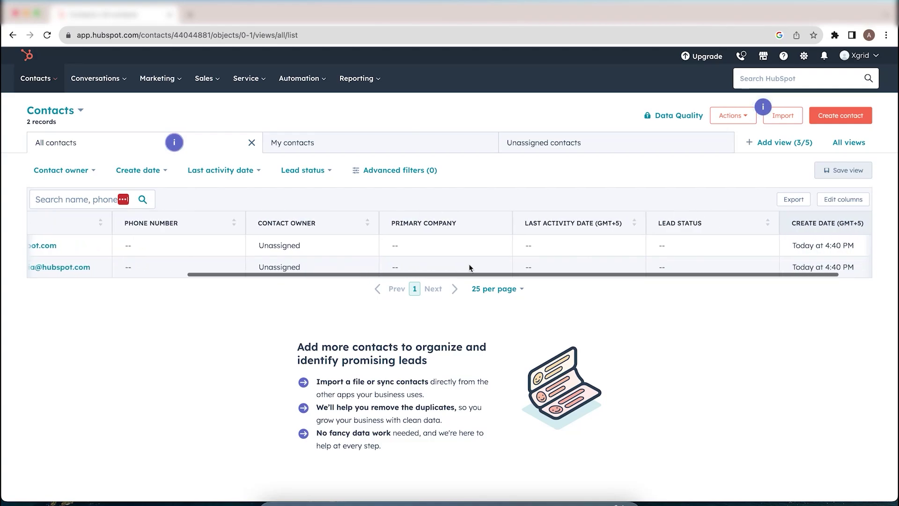
pyautogui.hscroll(2, 475, 226)
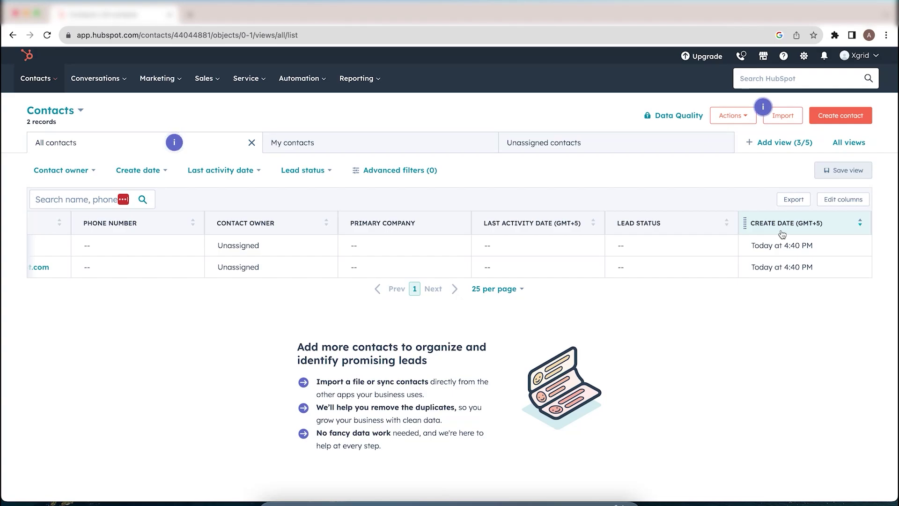
pyautogui.hscroll(-10, 781, 233)
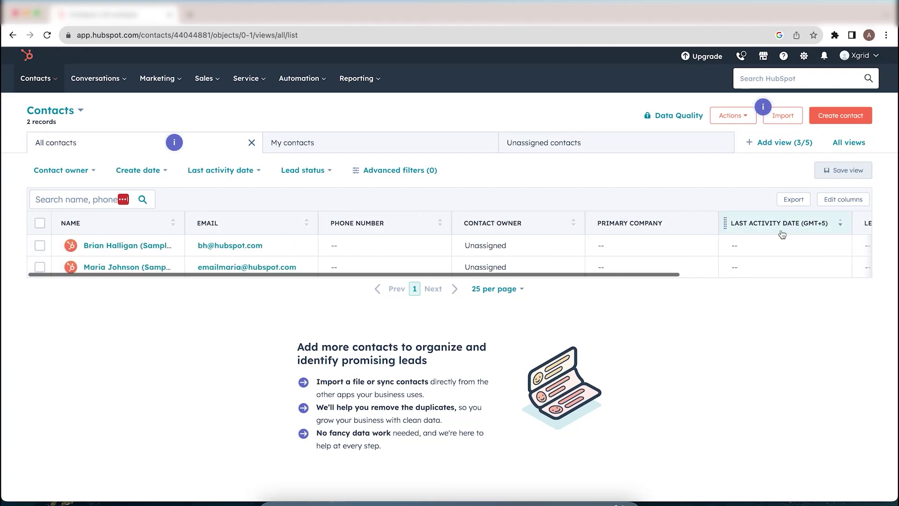
# - Start a new contact and enter the contact's e-mail address
pyautogui.click(842, 121)
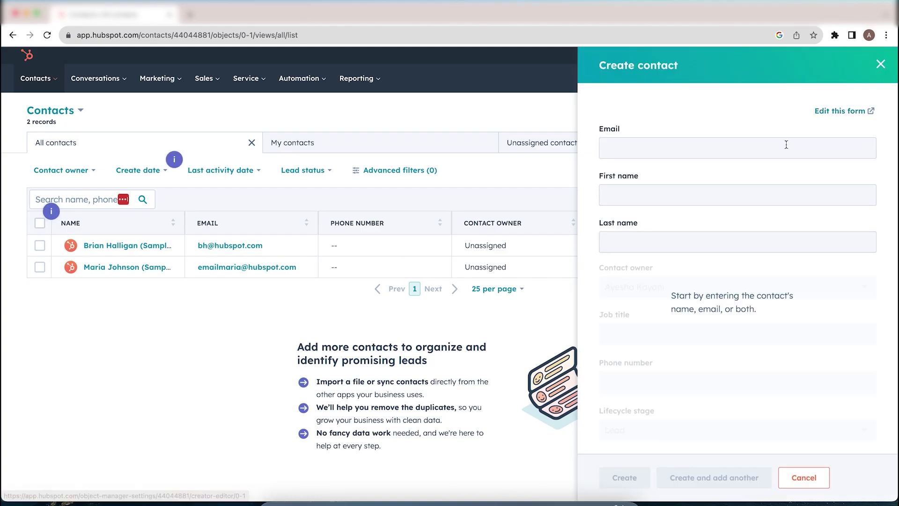
pyautogui.click(787, 145)
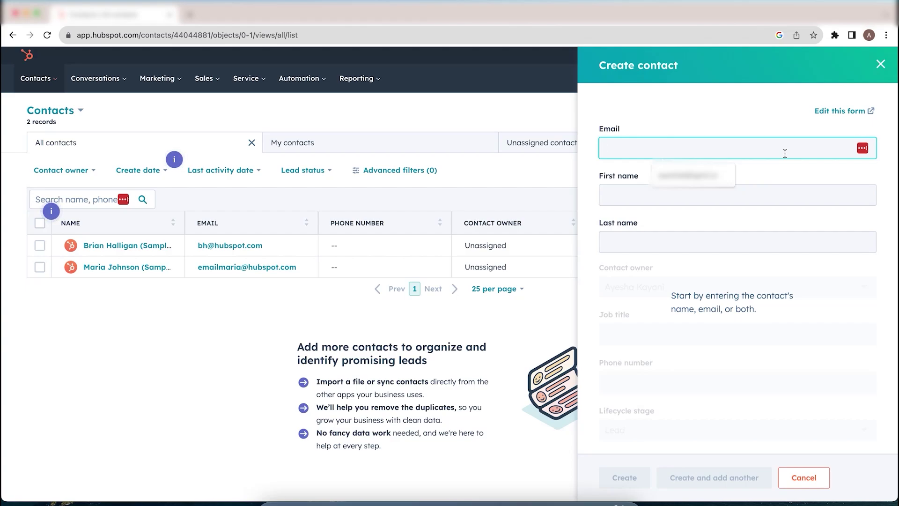
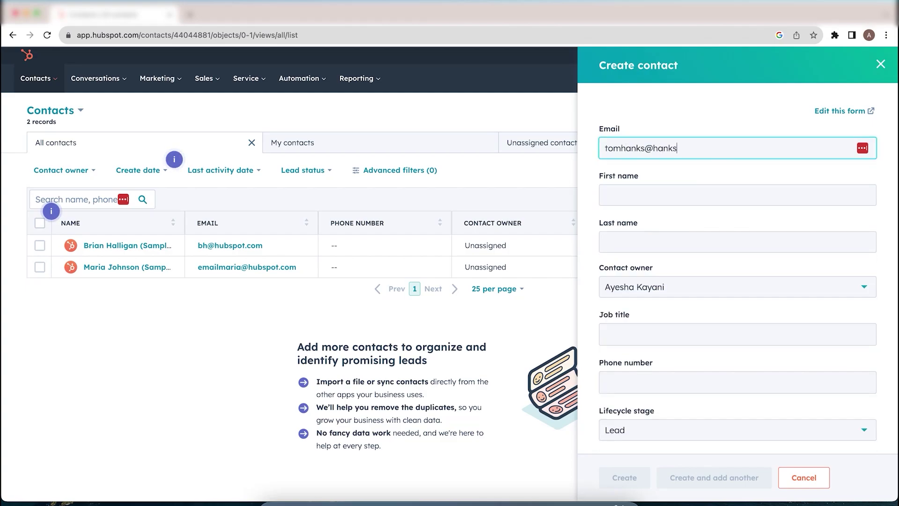
# - Fill in the new contact's first and last name
pyautogui.click(776, 193)
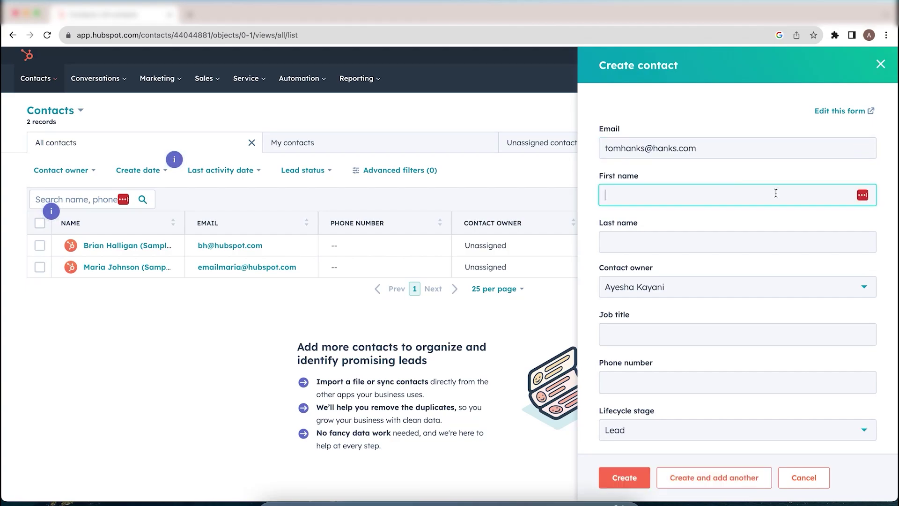
pyautogui.write('Tom')
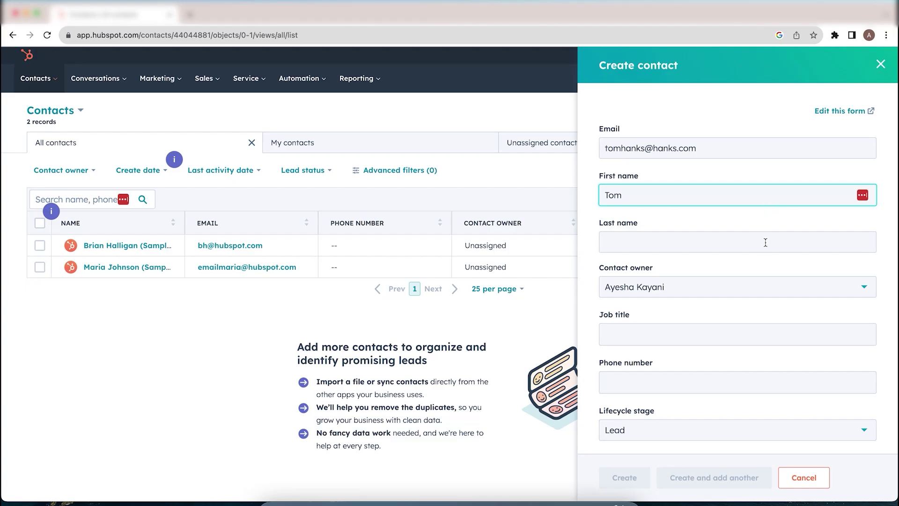
pyautogui.click(765, 243)
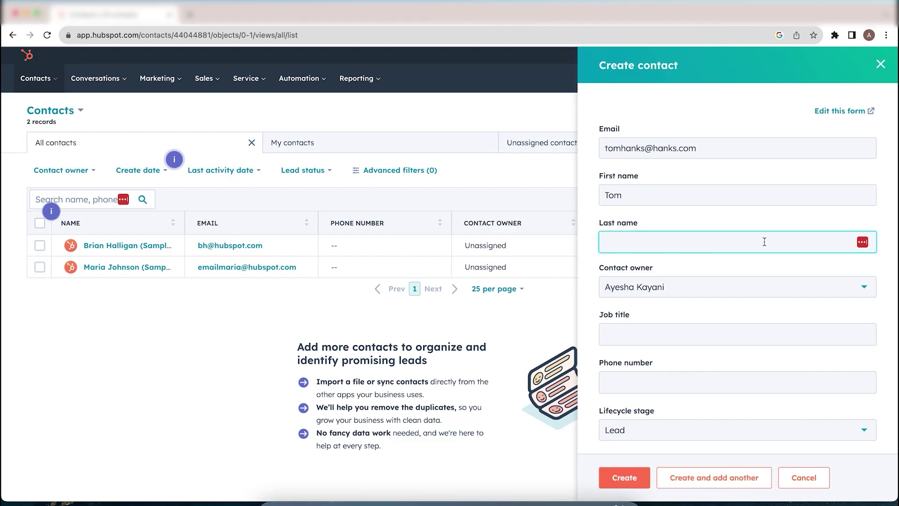
pyautogui.write('Hanks')
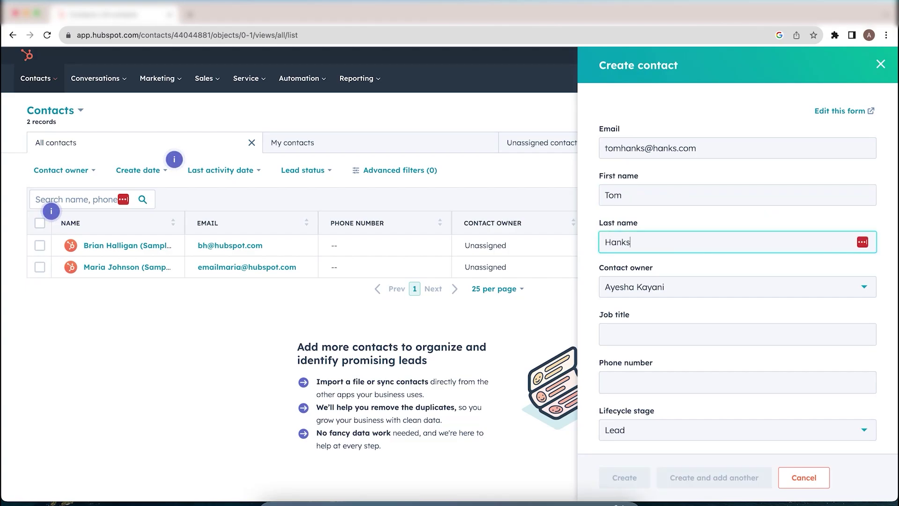
# - Set the new contact's lead status to New, keeping lifecycle stage Lead
pyautogui.scroll(-1, 773, 287)
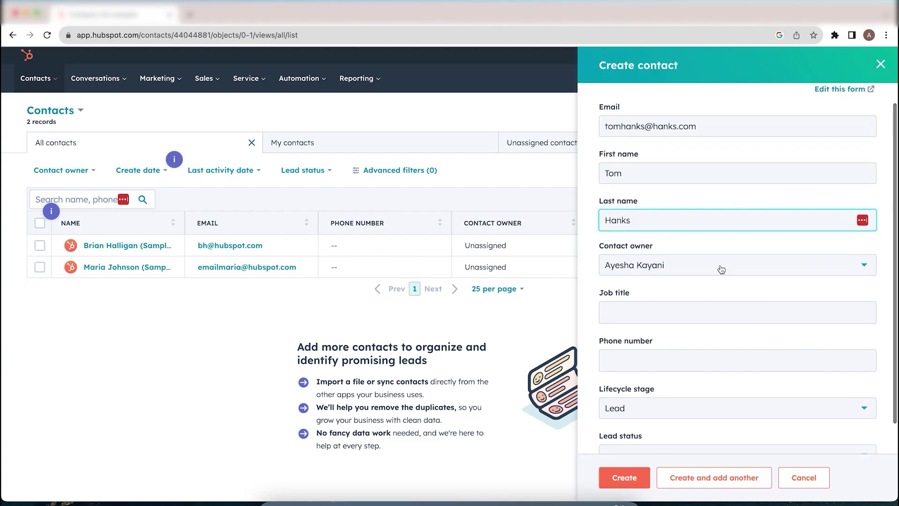
pyautogui.scroll(-2, 721, 269)
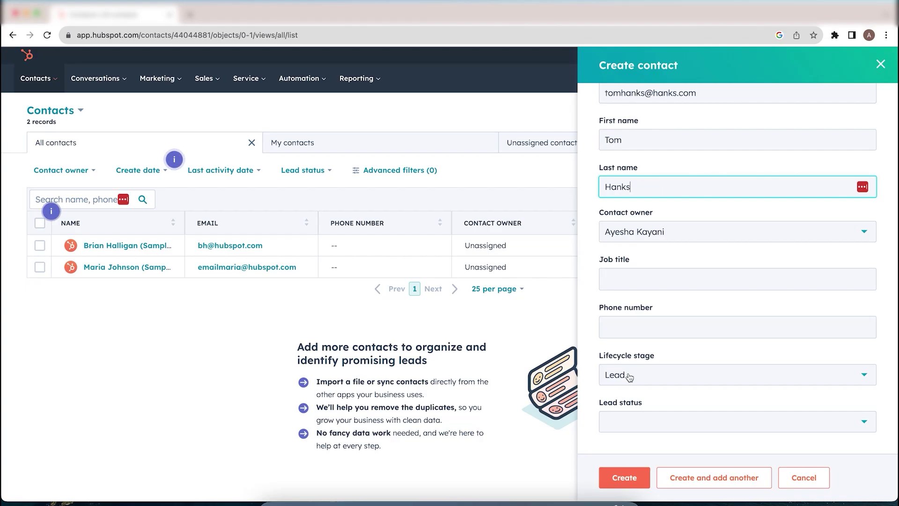
pyautogui.click(645, 420)
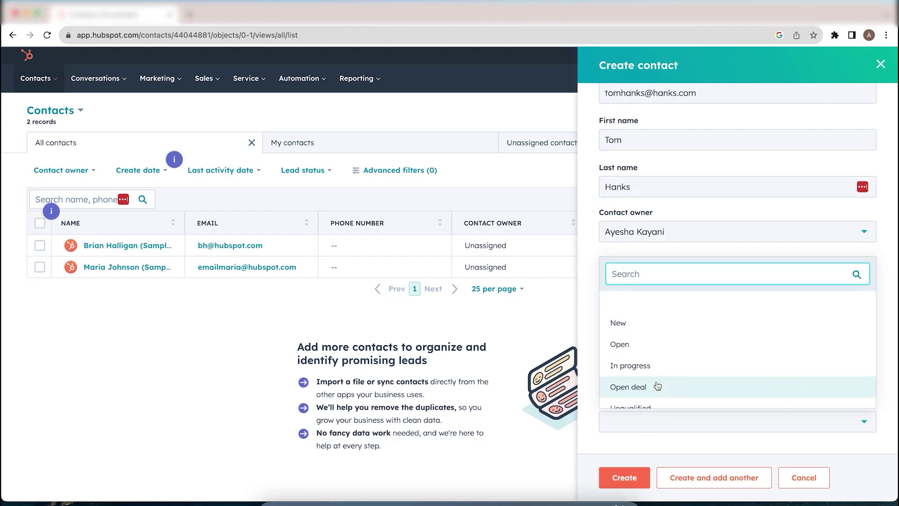
pyautogui.scroll(-2, 658, 387)
pyautogui.scroll(1, 658, 386)
pyautogui.scroll(2, 658, 386)
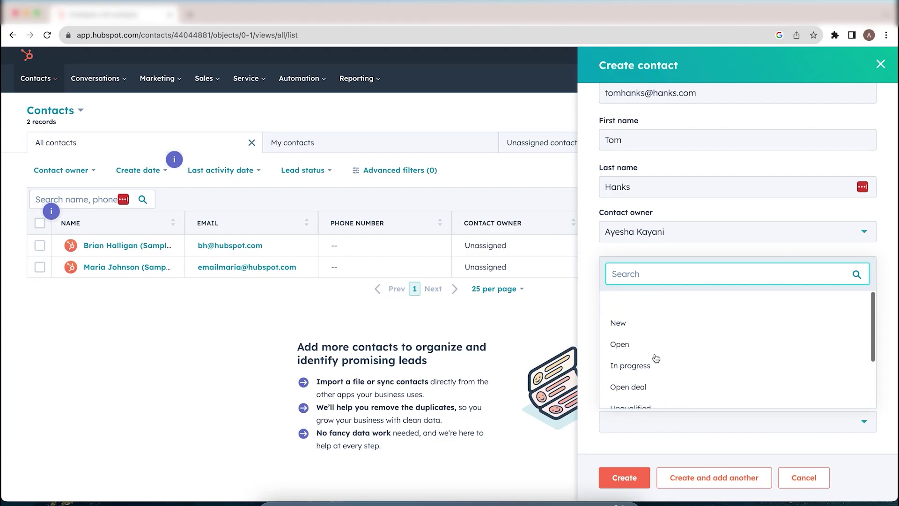
pyautogui.click(661, 322)
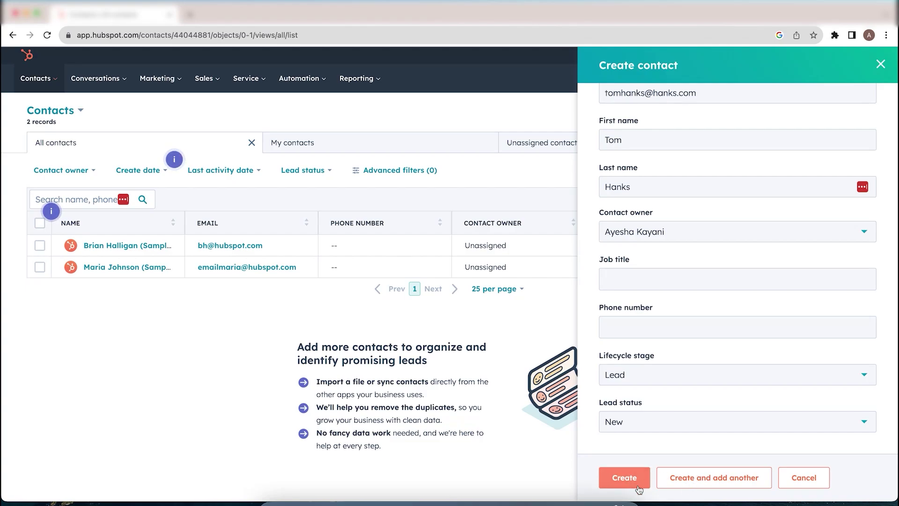
# - Create the contact, check its Activities history, then return to its Overview
pyautogui.click(621, 479)
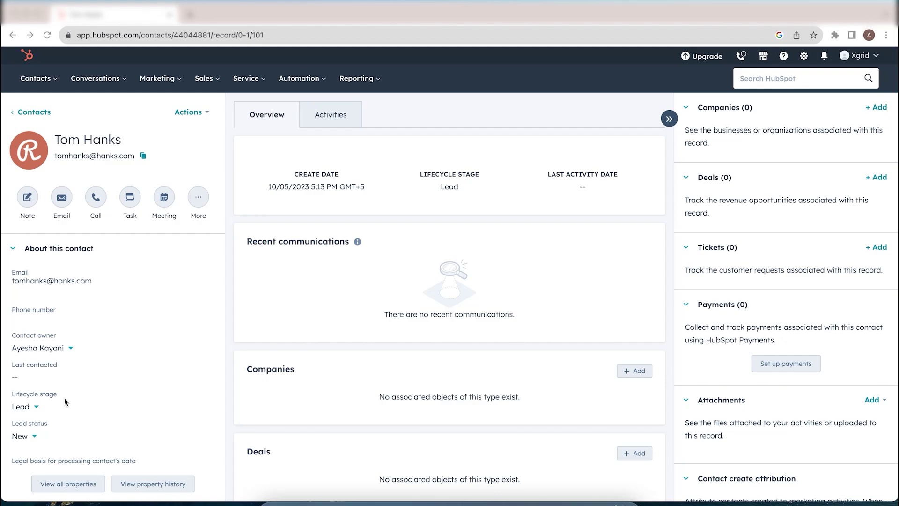
pyautogui.scroll(-2, 64, 397)
pyautogui.scroll(-2, 75, 347)
pyautogui.scroll(5, 76, 351)
pyautogui.click(342, 118)
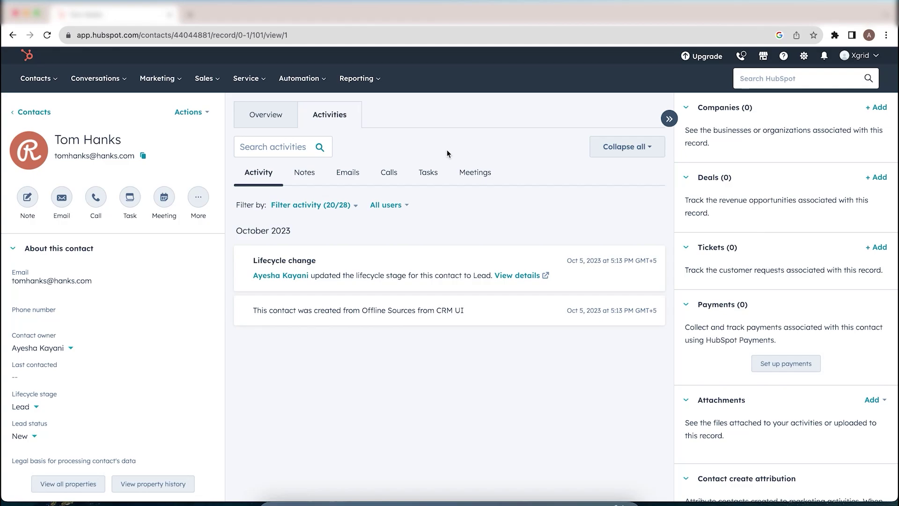
pyautogui.click(274, 116)
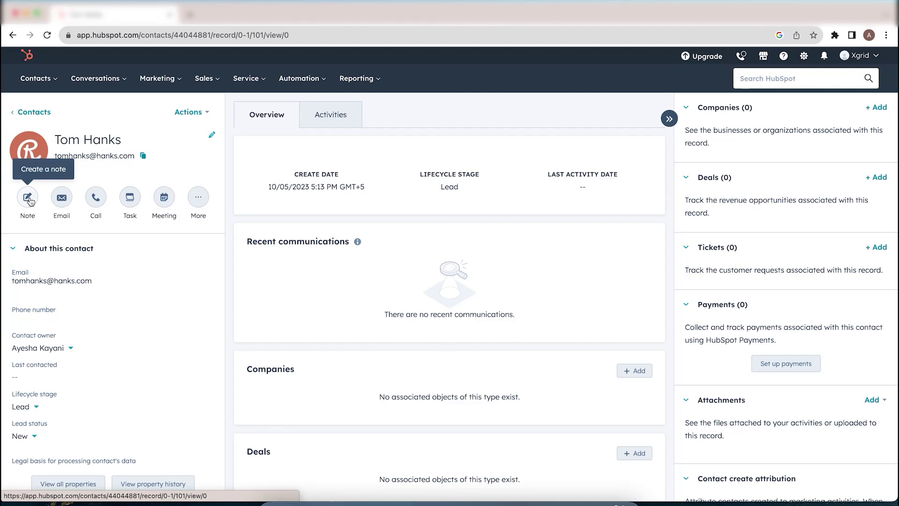
pyautogui.click(28, 198)
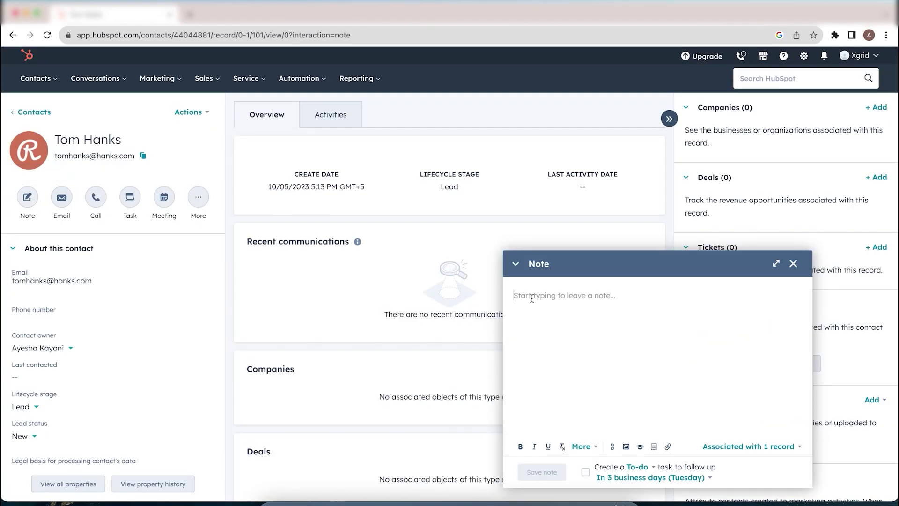
pyautogui.click(679, 391)
pyautogui.moveTo(794, 264); pyautogui.dragTo(697, 311)
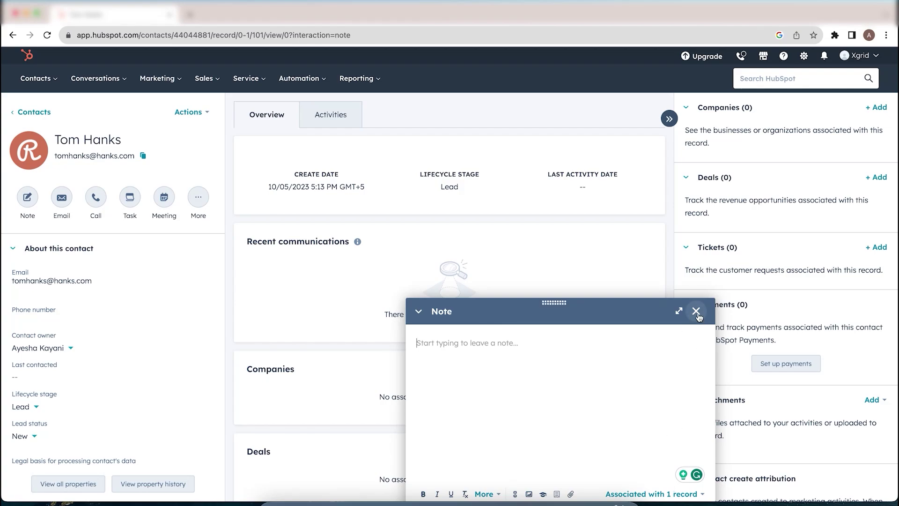
pyautogui.click(697, 312)
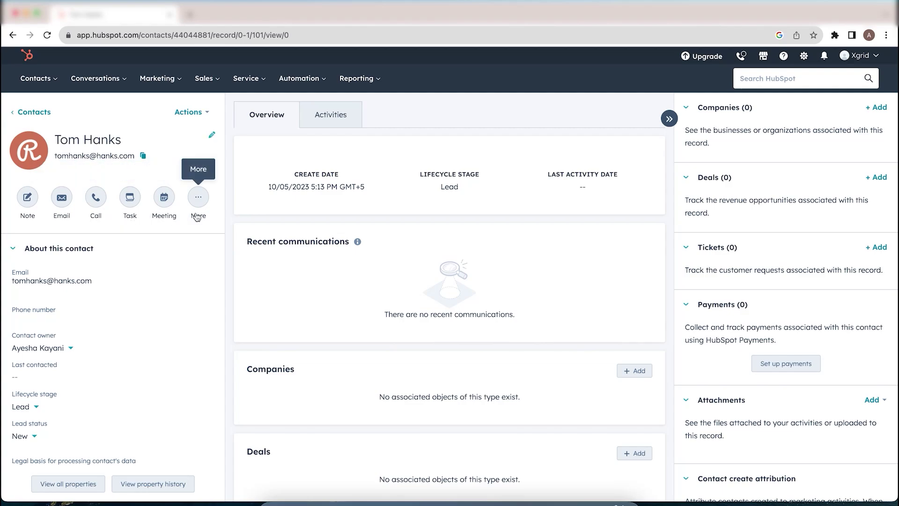
pyautogui.scroll(-3, 135, 300)
pyautogui.scroll(3, 190, 236)
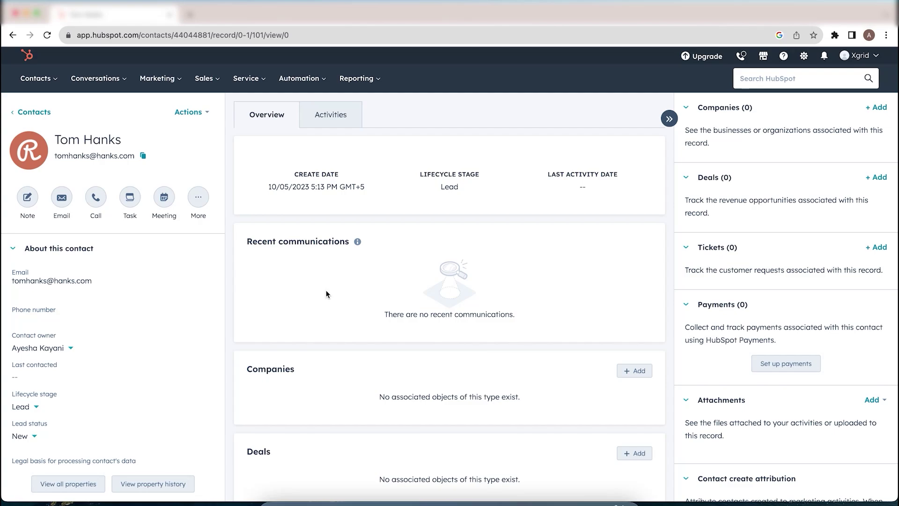
pyautogui.scroll(-2, 311, 373)
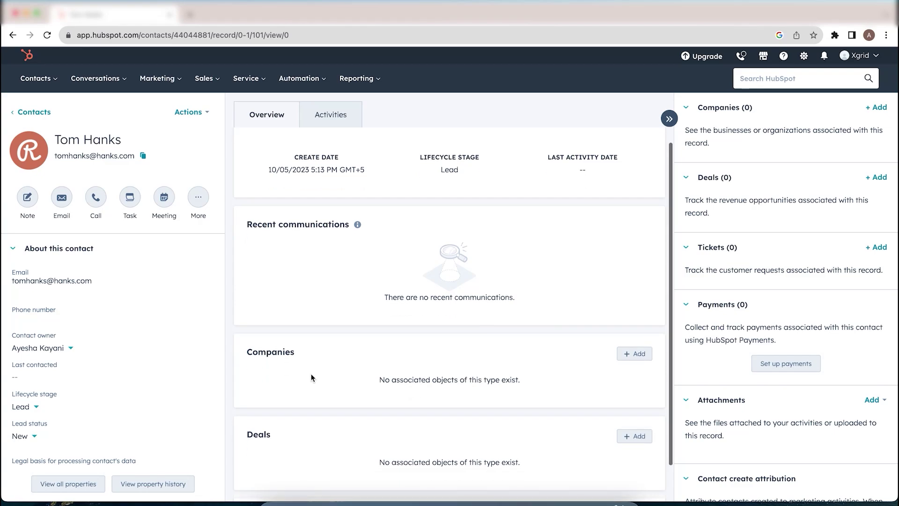
pyautogui.scroll(2, 572, 274)
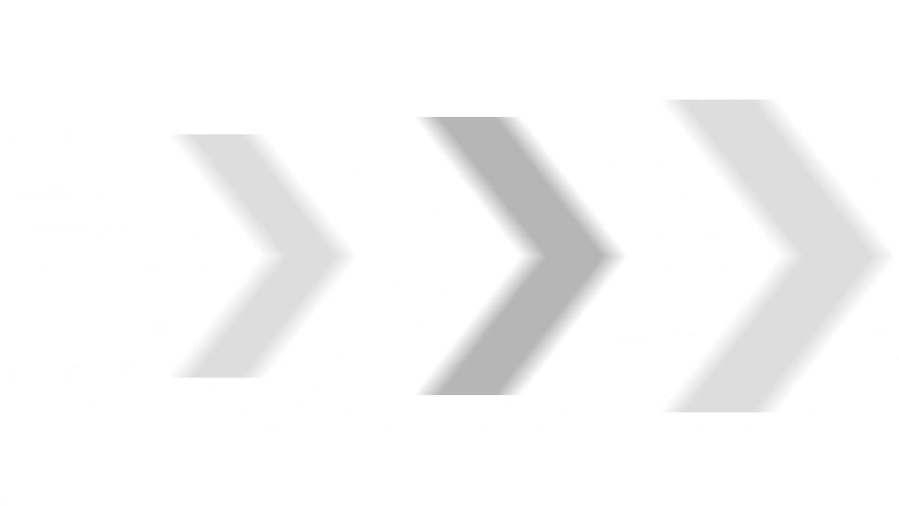